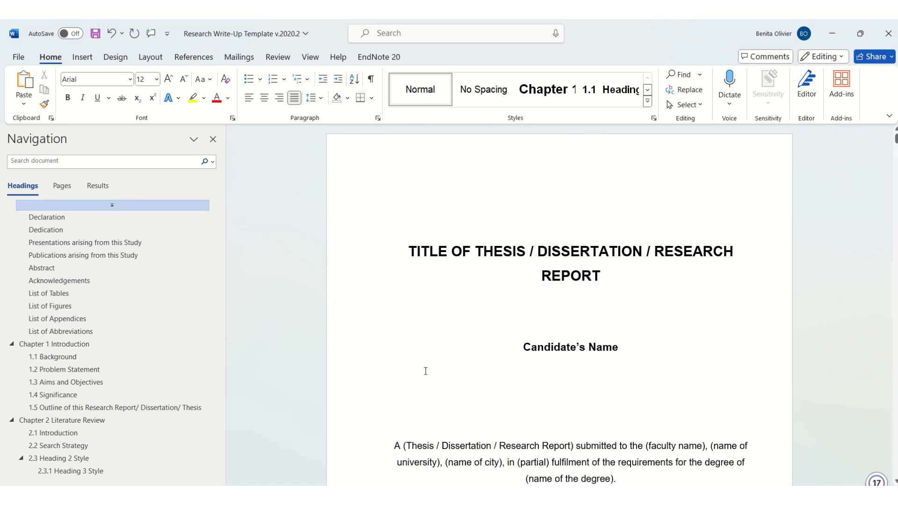
Insert a long run of blank paragraphs below the Appendix C Ethical Clearance Certificate heading, extending it over two further pages
left_click_drag(211, 265, 225, 445)
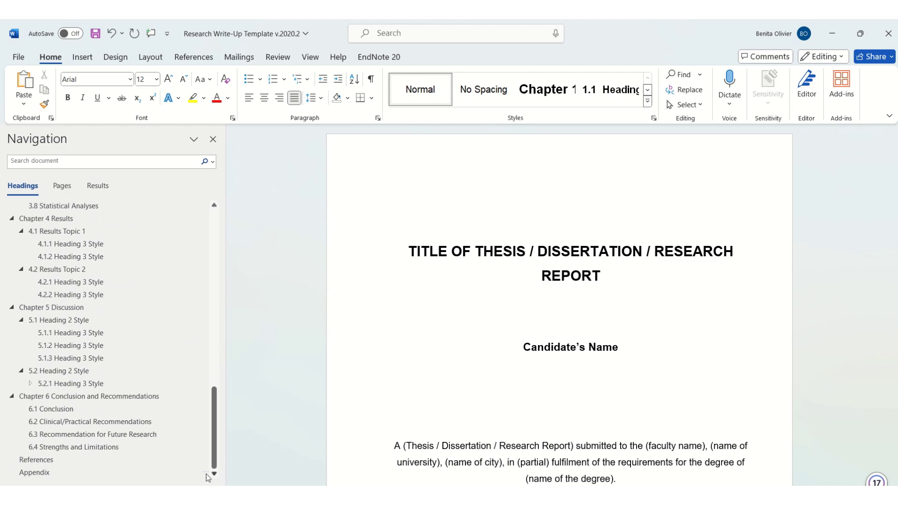
left_click(97, 473)
scroll(497, 240, "down", 15)
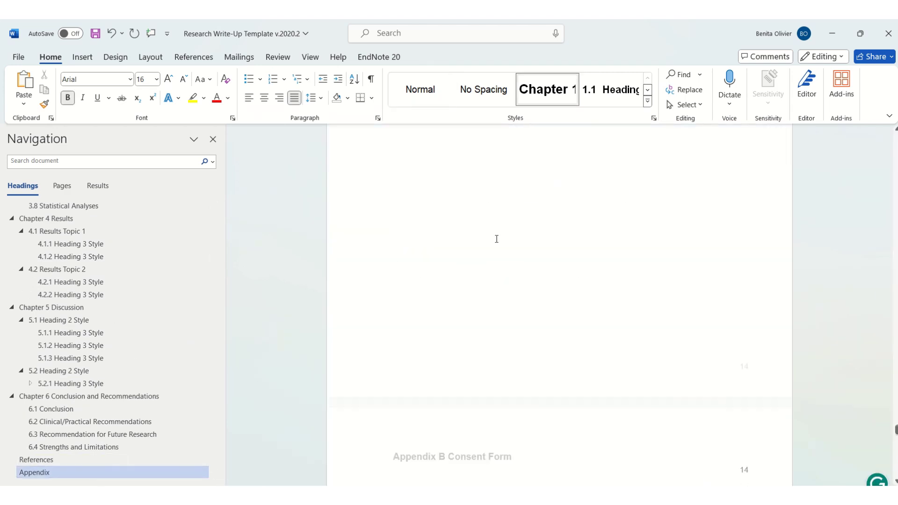
scroll(495, 245, "down", 6)
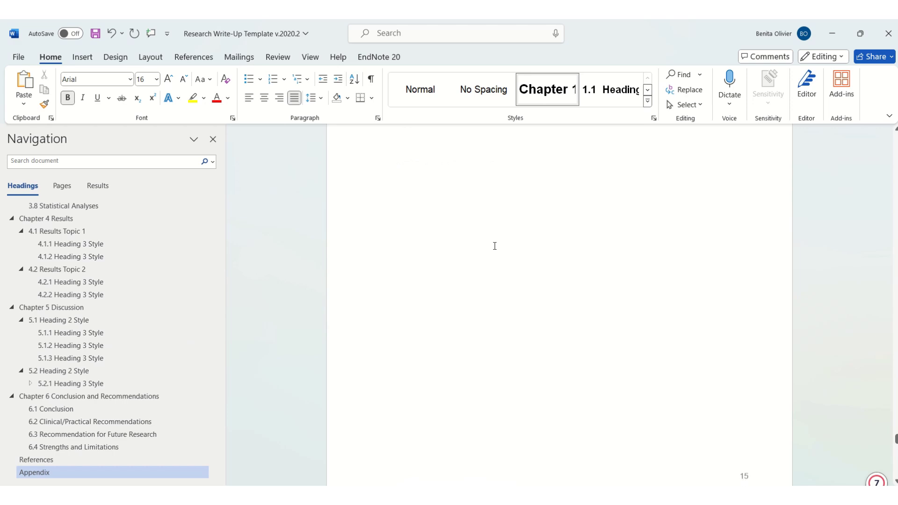
left_click(575, 313)
scroll(570, 305, "down", 2)
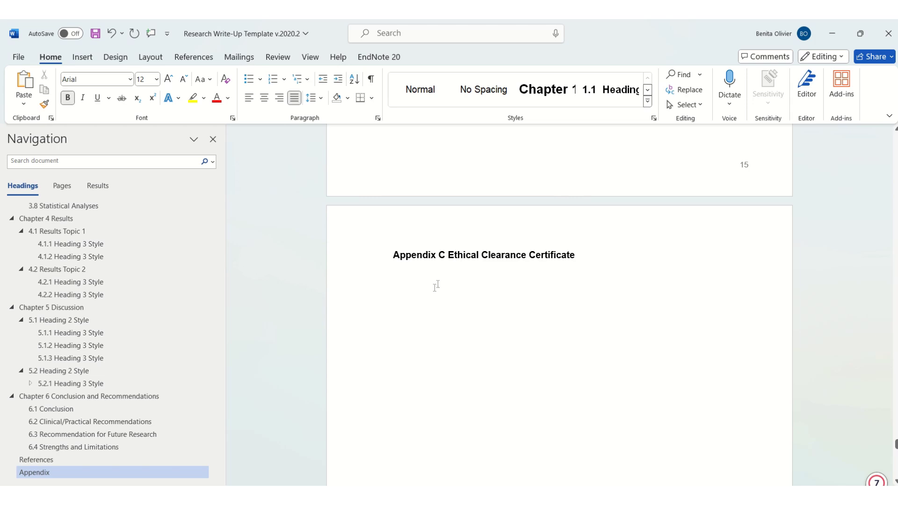
scroll(436, 286, "down", 5)
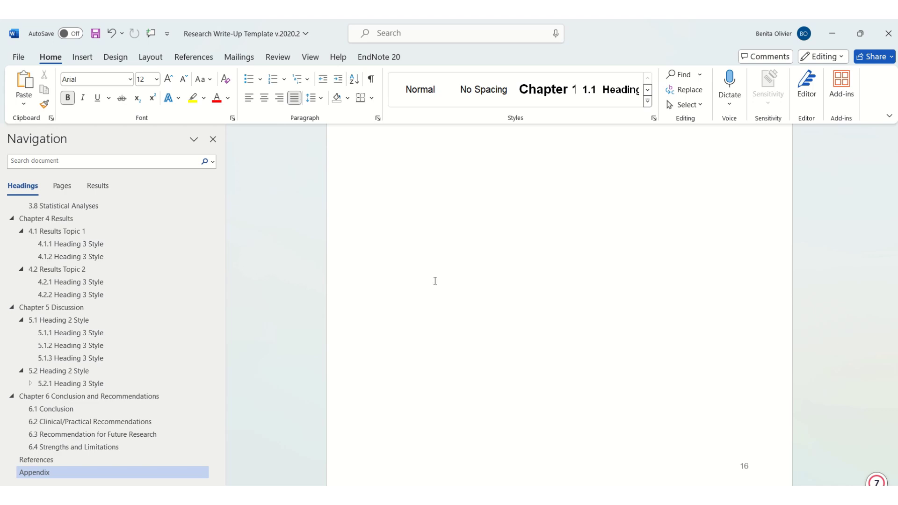
left_click(579, 300)
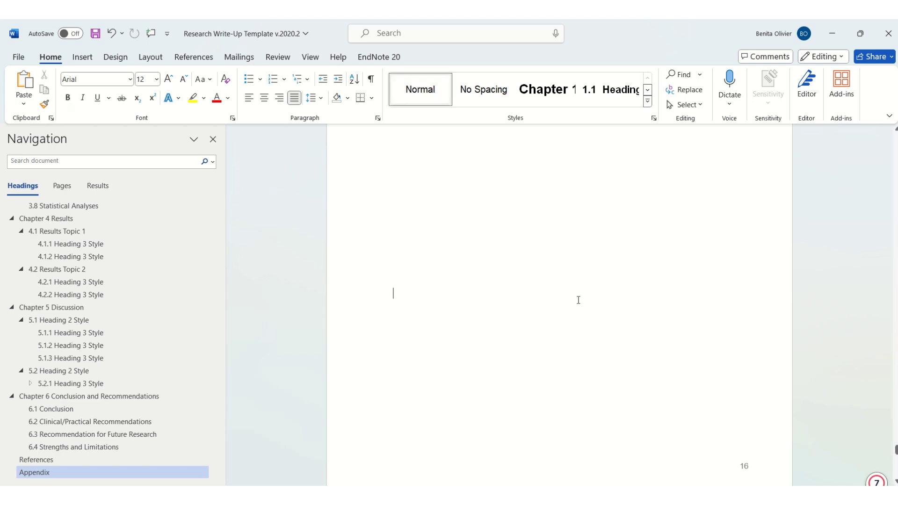
key("Return")
key("Return")
key("Return")
key("Return")
key("Return")
key("Return")
key("Return")
key("Return")
key("Return")
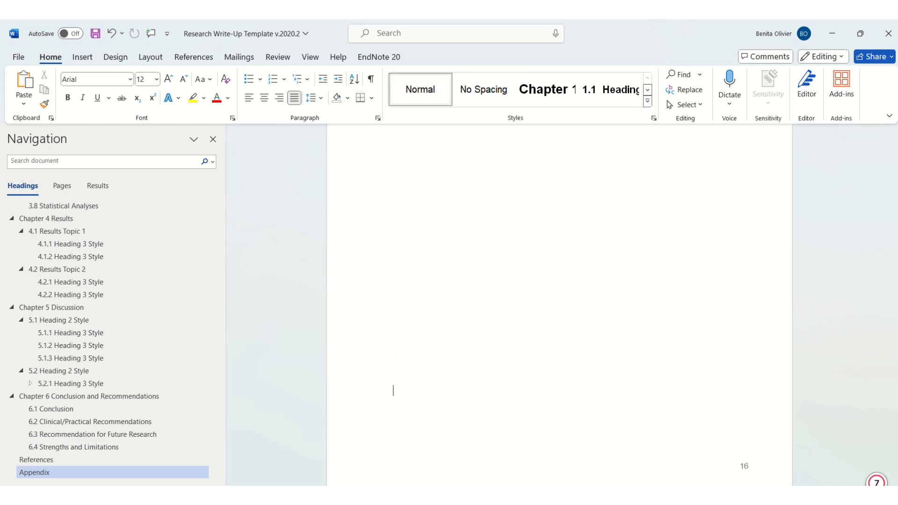
key("Return")
key("Return")
key("Return")
key("Return")
key("Return")
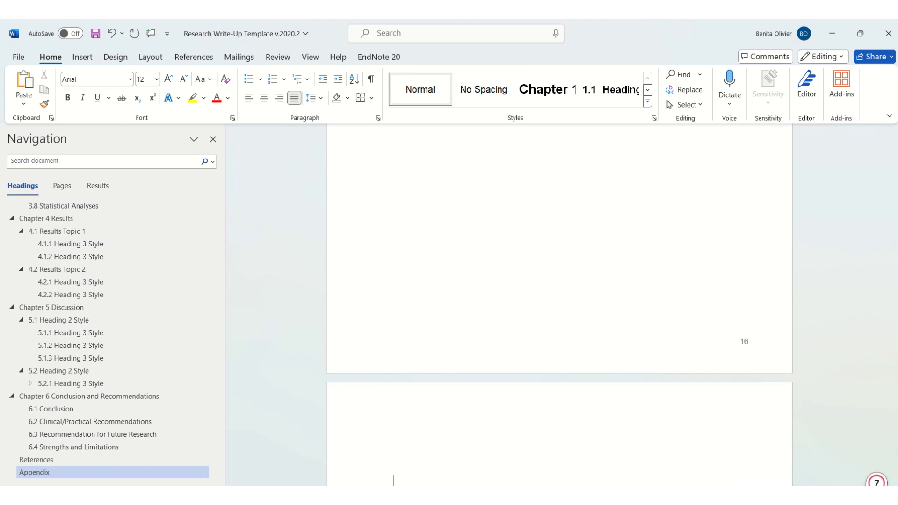
key("Return")
key("Return")
key("Return")
key("Return")
key("Return")
key("Return")
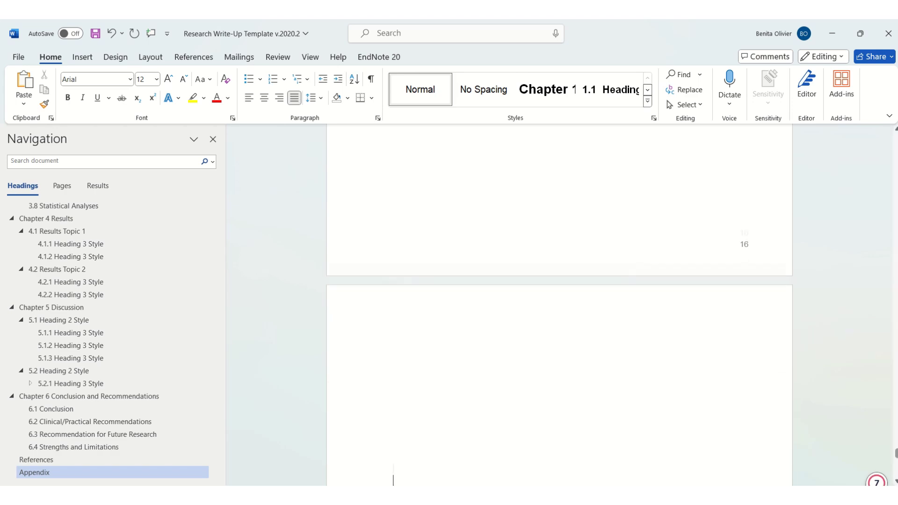
key("Return")
key("Return")
key("Return")
key("Return")
key("Return")
key("Return")
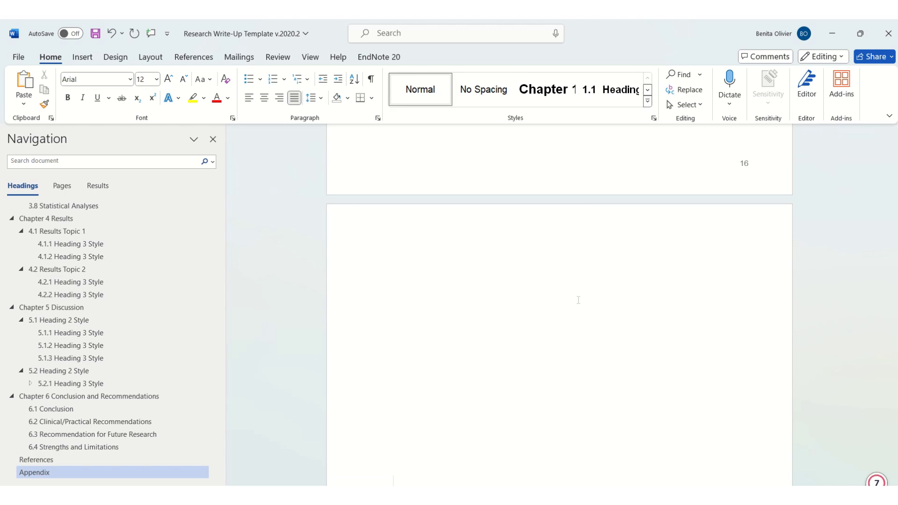
key("Return")
key("Return")
key("Return")
key("Return")
key("Return")
key("Return")
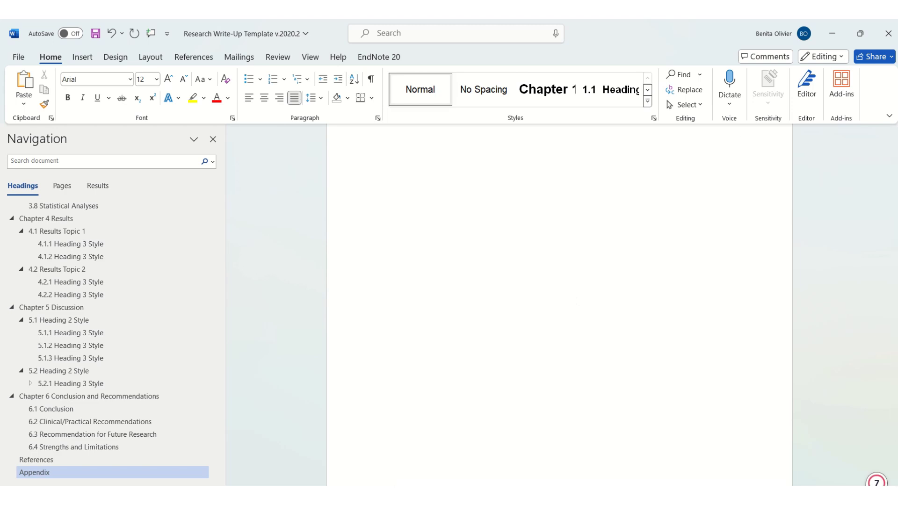
key("Return")
key("Return")
key("Return")
key("Return")
key("Return")
key("Return")
key("Return")
key("Return")
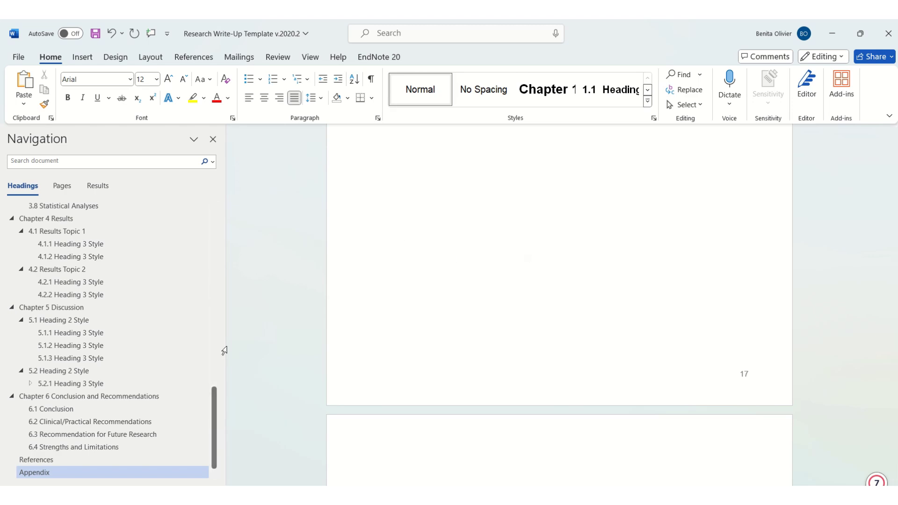
Review the preliminary pages from the Abstract back to the Declaration, and the end of the table of contents
left_click_drag(215, 406, 205, 218)
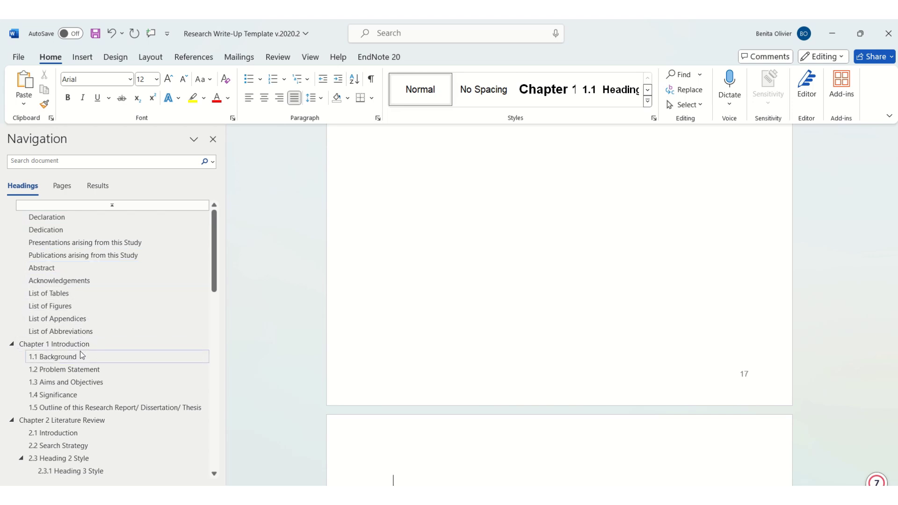
left_click(96, 273)
scroll(477, 311, "up", 15)
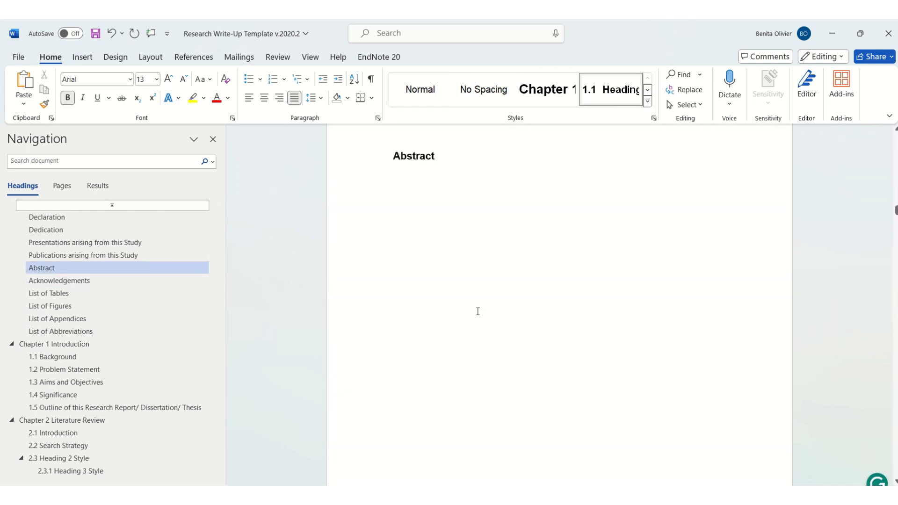
scroll(477, 311, "up", 10)
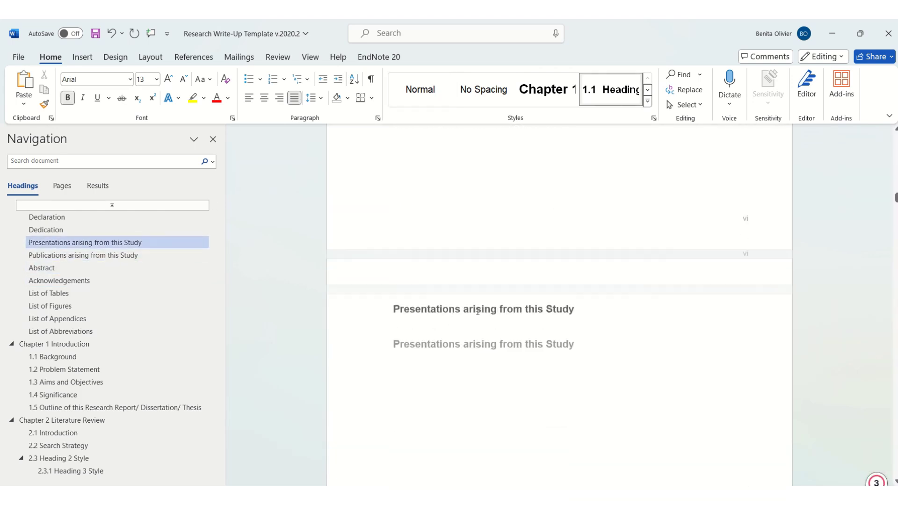
scroll(482, 328, "up", 15)
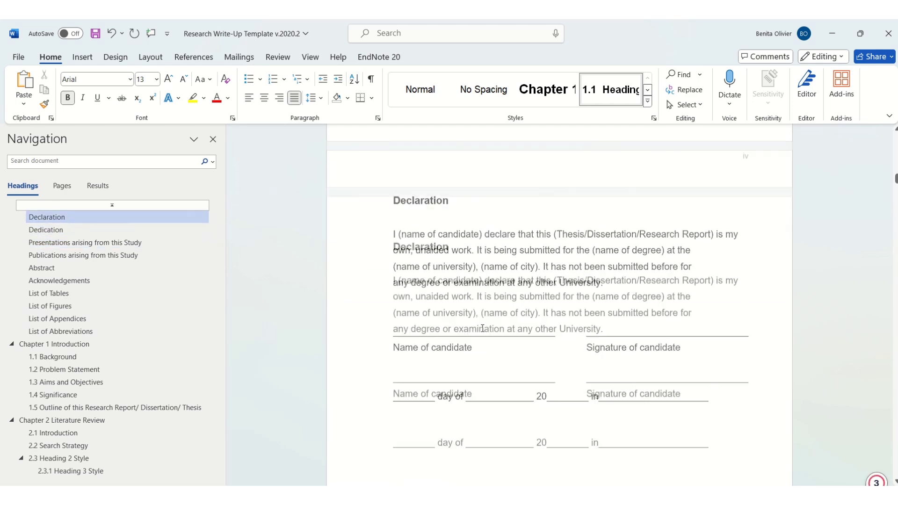
scroll(482, 329, "up", 2)
scroll(482, 329, "down", 10)
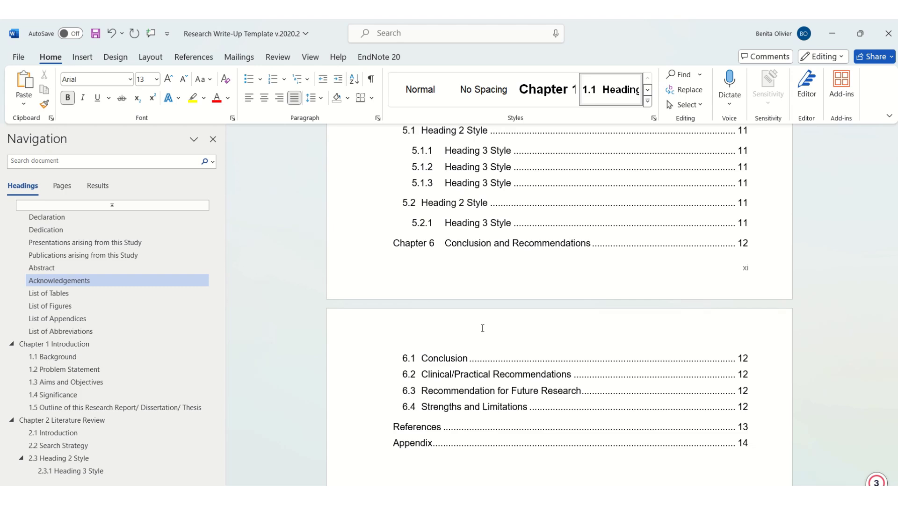
left_click(474, 352)
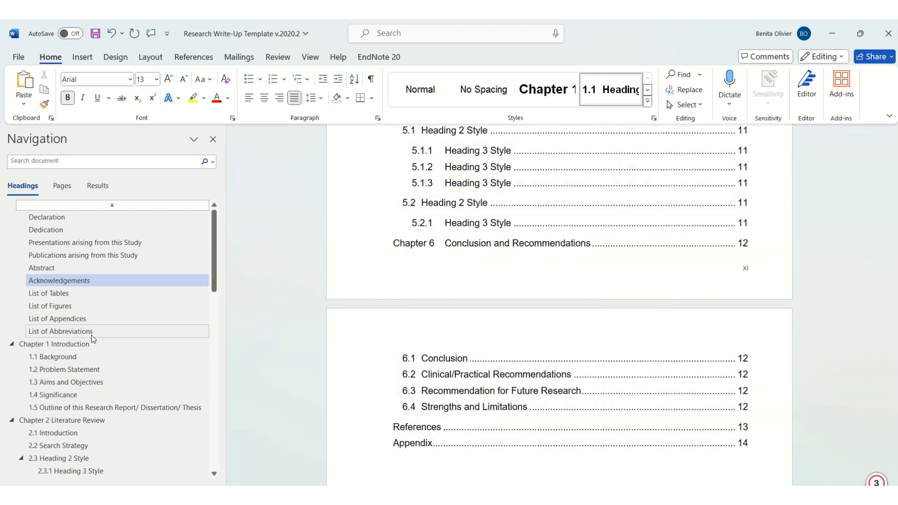
Update the List of Appendices field, refreshing page numbers only
left_click(81, 318)
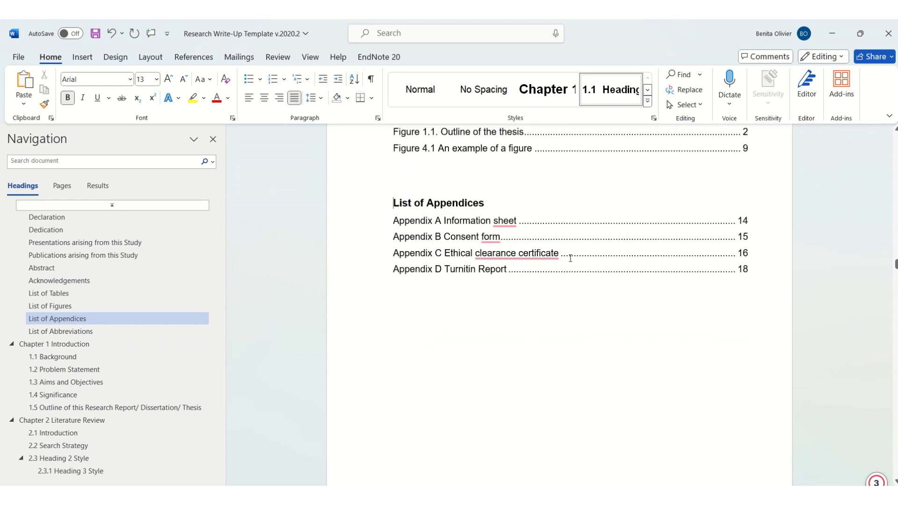
right_click(549, 242)
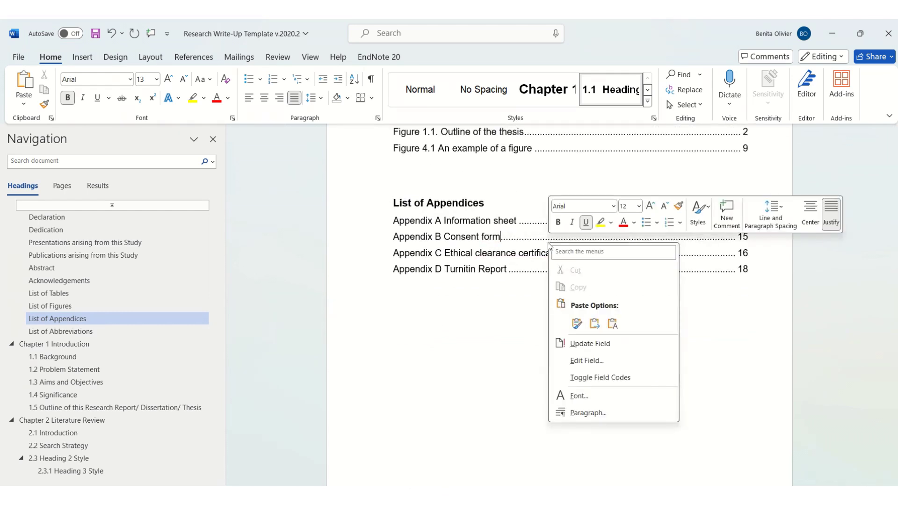
left_click(601, 344)
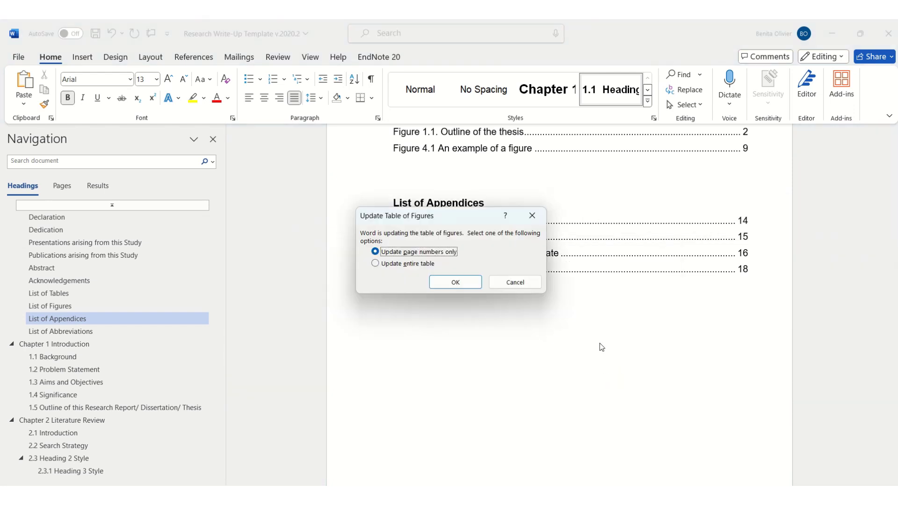
left_click(452, 283)
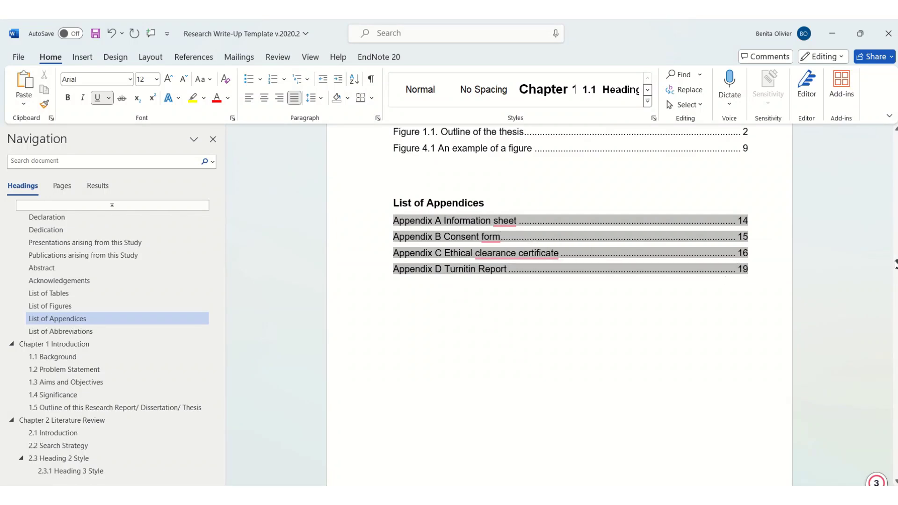
Delete the surplus blank paragraphs before the Appendix D Turnitin Report heading so that it moves back one page
left_click_drag(895, 264, 895, 463)
scroll(593, 293, "down", 6)
scroll(592, 294, "up", 5)
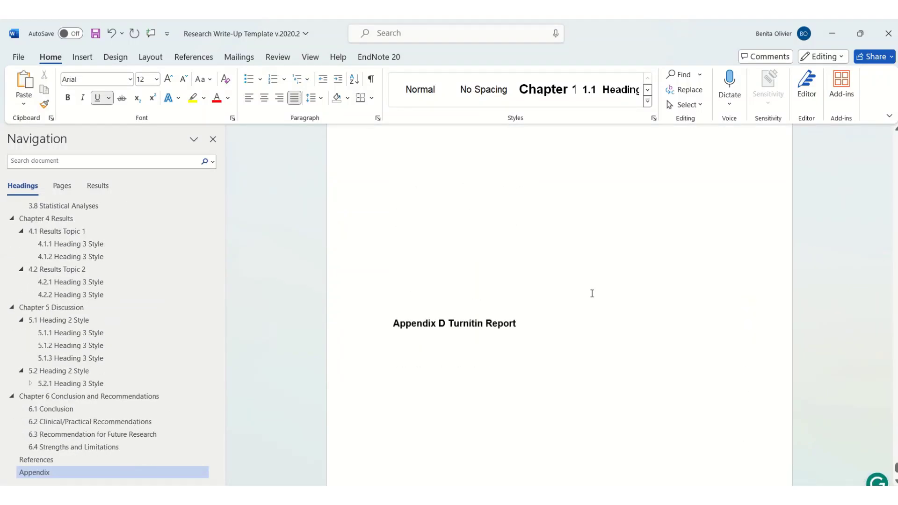
left_click_drag(473, 237, 473, 227)
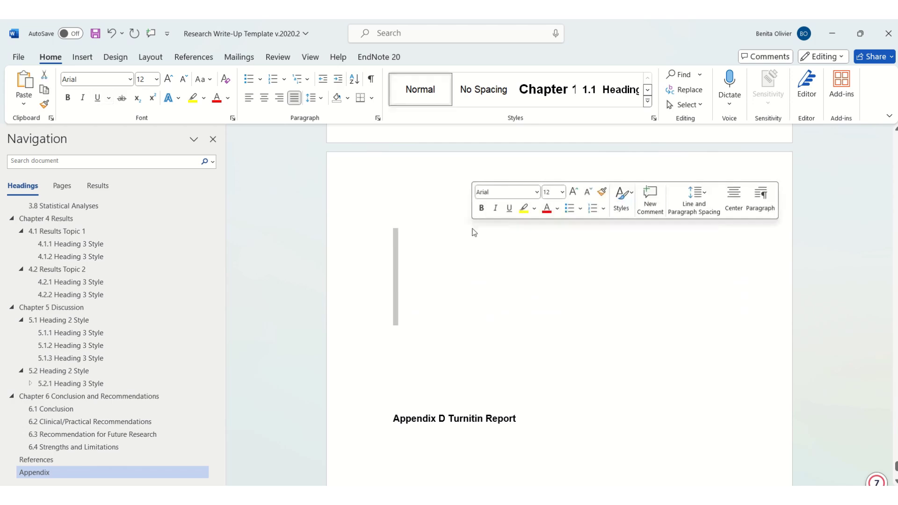
key("Delete")
key("BackSpace")
key("BackSpace")
key("BackSpace")
key("BackSpace")
key("BackSpace")
key("BackSpace")
key("BackSpace")
key("BackSpace")
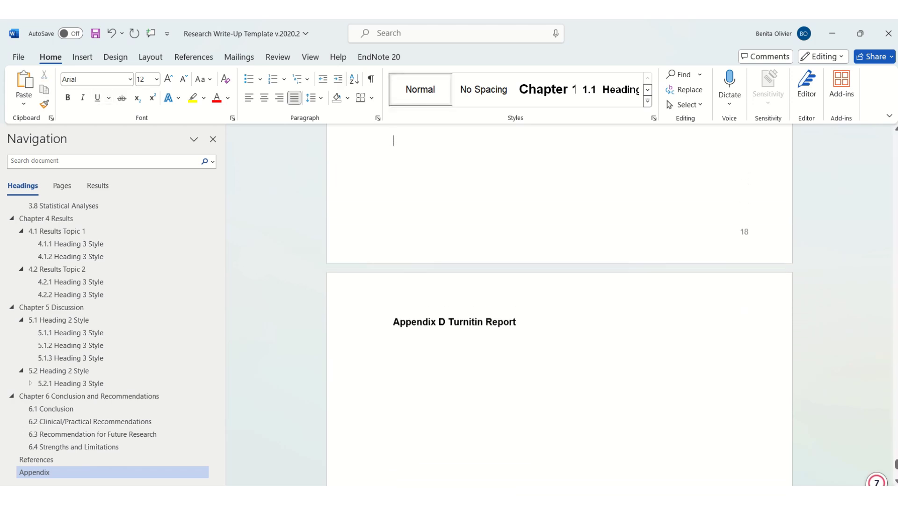
key("BackSpace")
key("BackSpace")
key("BackSpace")
key("BackSpace")
key("BackSpace")
key("BackSpace")
key("BackSpace")
key("BackSpace")
key("BackSpace")
key("BackSpace")
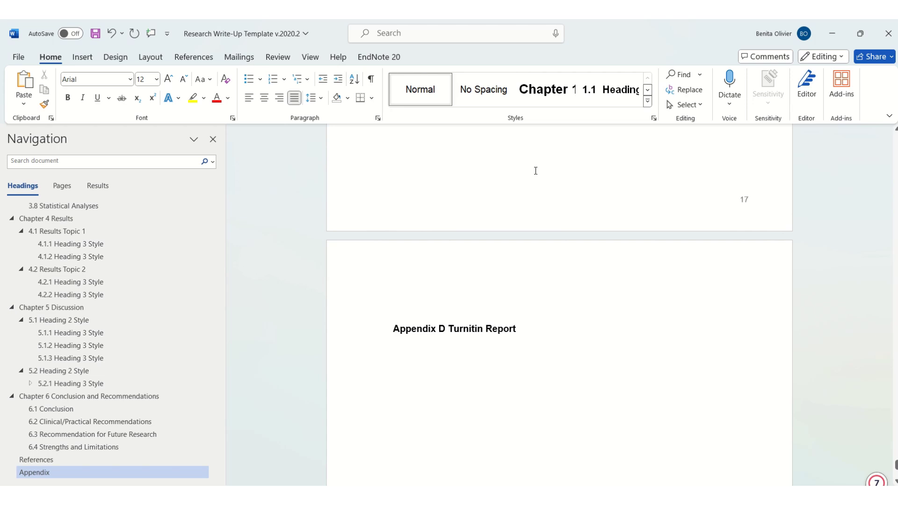
Update the List of Appendices field again to match the shortened appendix pages
scroll(526, 331, "down", 10)
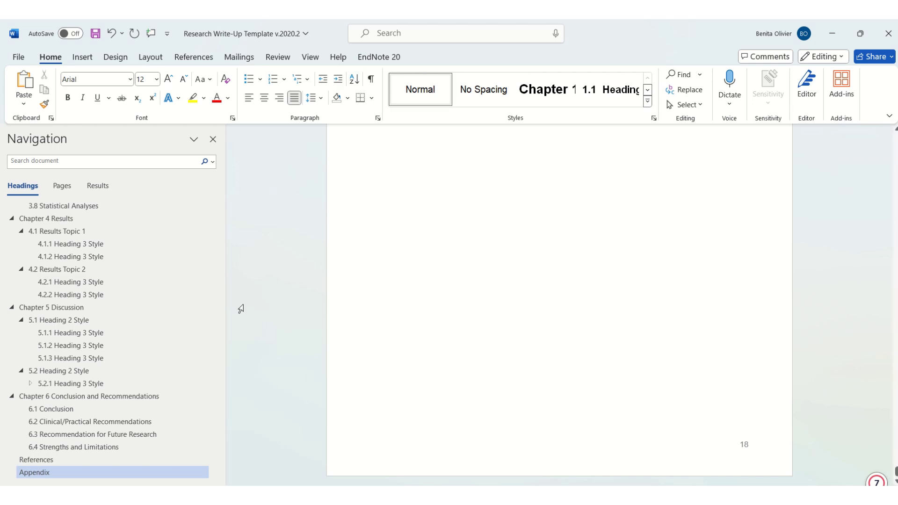
left_click_drag(215, 406, 232, 216)
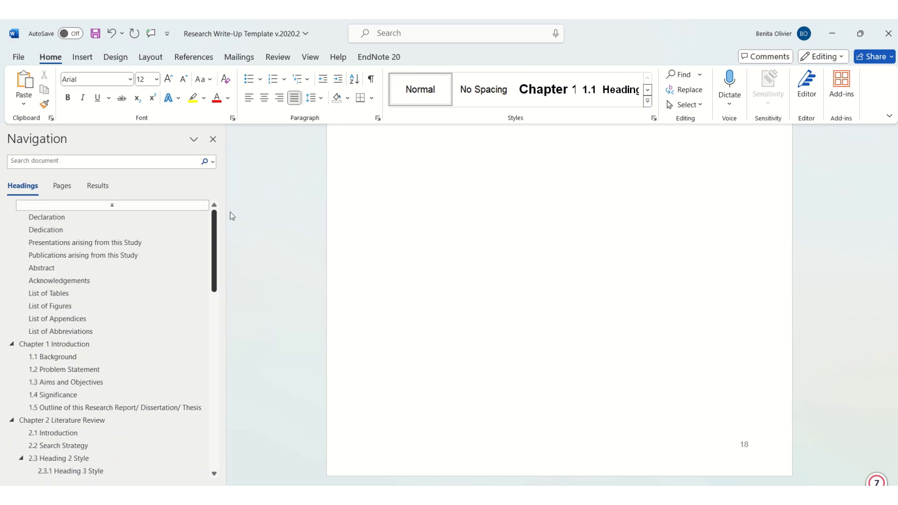
left_click(114, 318)
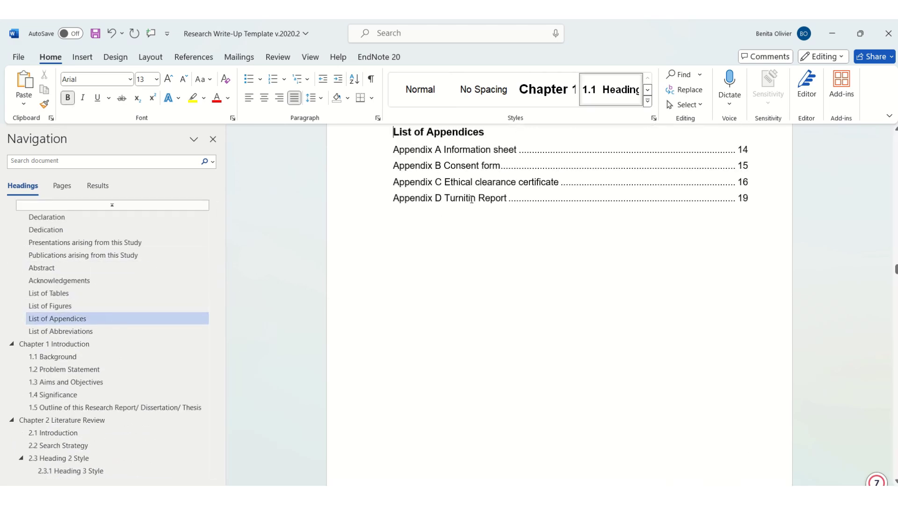
right_click(473, 199)
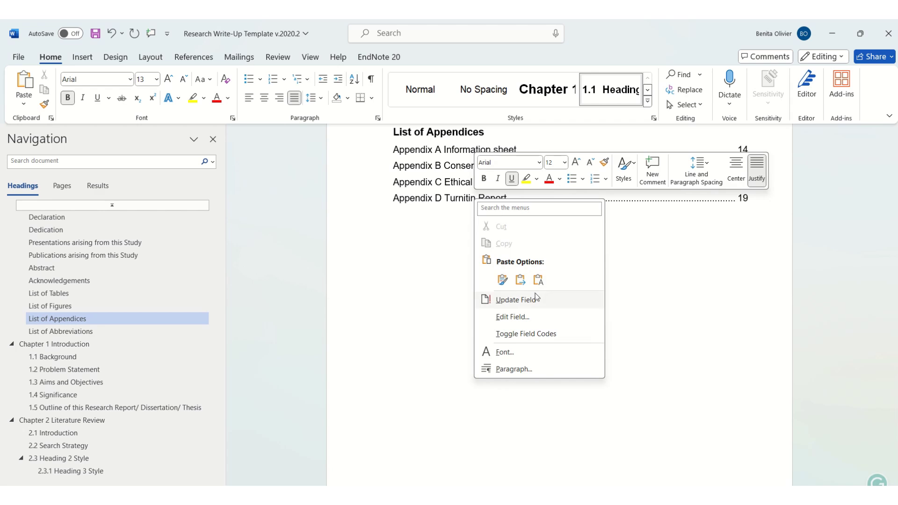
left_click(516, 299)
left_click(456, 281)
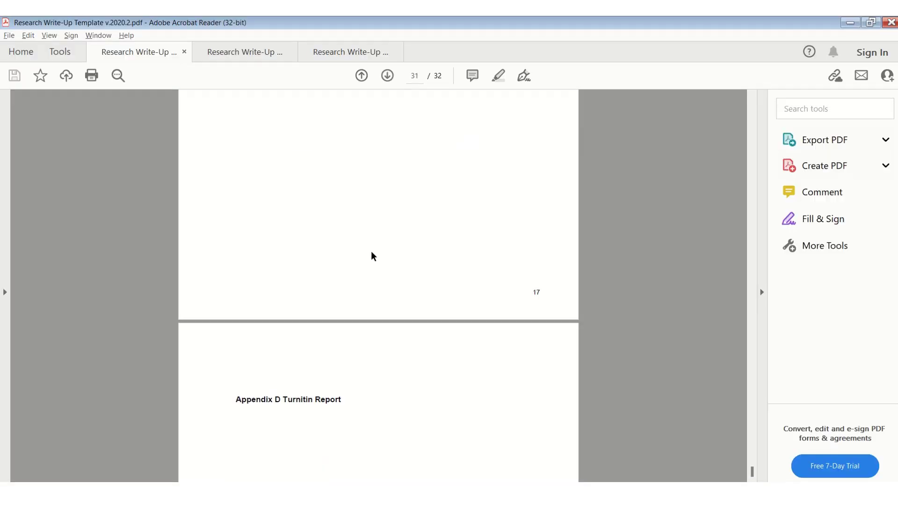
Examine the page numbering around the Appendix D Turnitin Report page in Research Write-Up Template v.2020.2.pdf
scroll(371, 253, "down", 7)
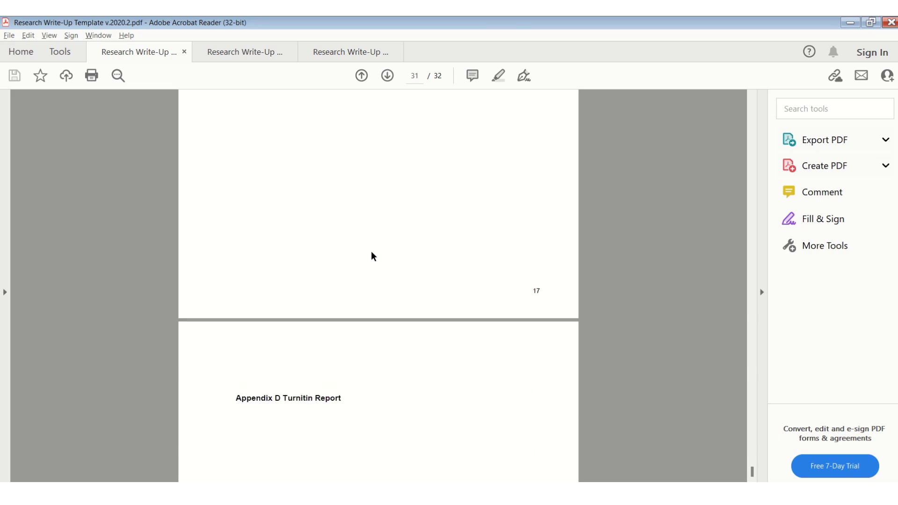
scroll(373, 255, "up", 2)
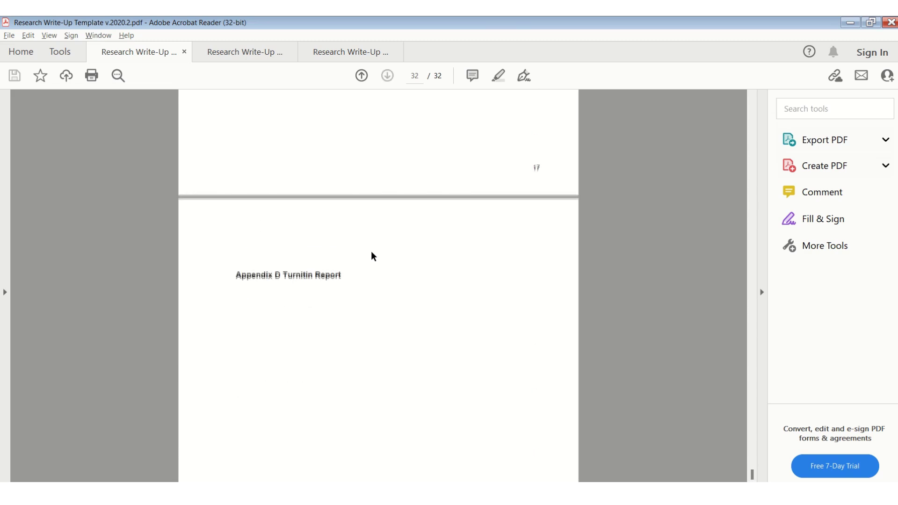
scroll(371, 253, "up", 5)
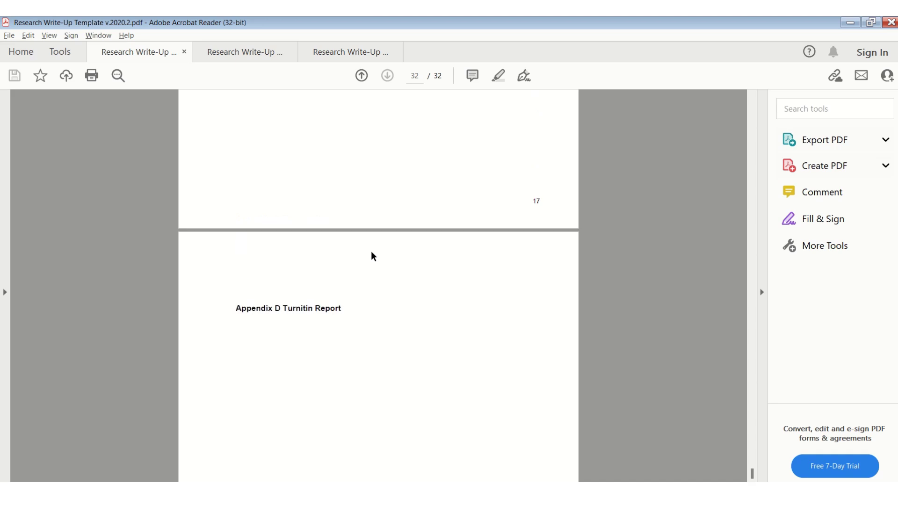
mouse_move(541, 391)
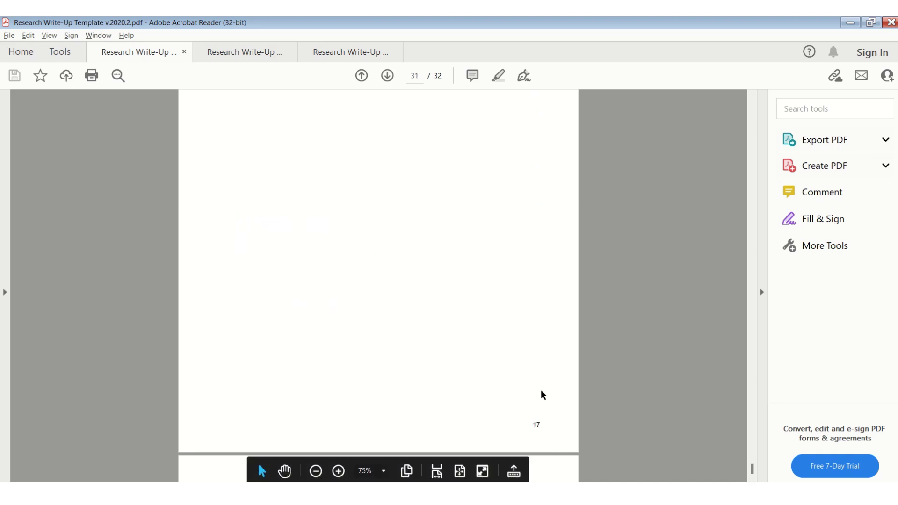
Compare the printed page numbers with the PDF page positions from Appendix C Ethical Clearance Certificate through Appendix D Turnitin Report
scroll(452, 346, "down", 1)
scroll(451, 346, "up", 5)
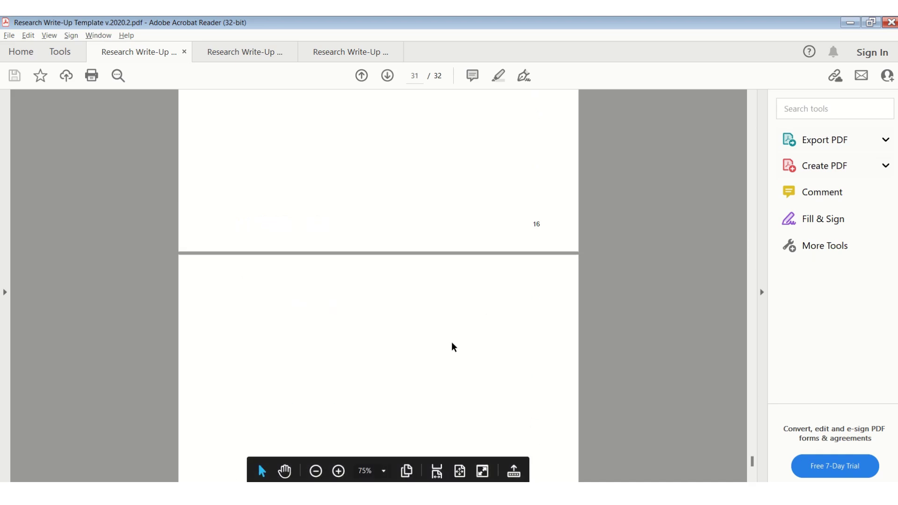
scroll(452, 347, "up", 2)
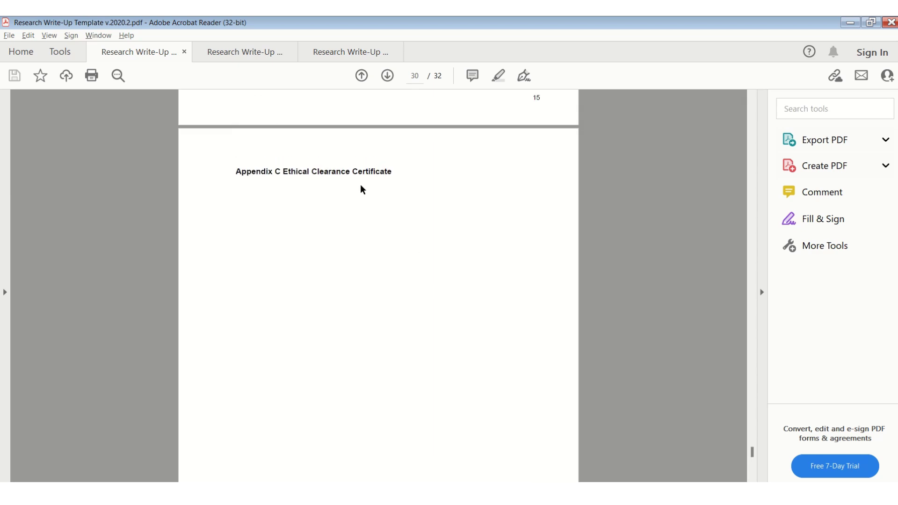
scroll(360, 185, "down", 6)
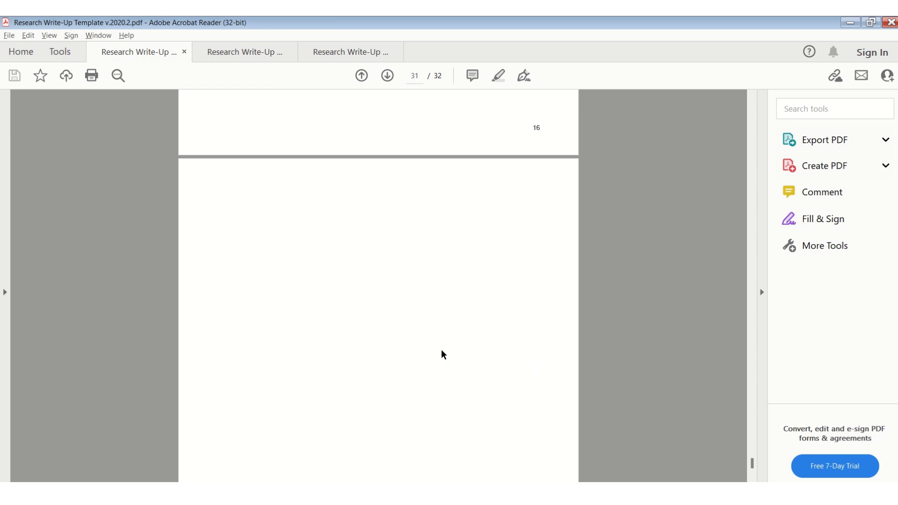
scroll(388, 297, "up", 4)
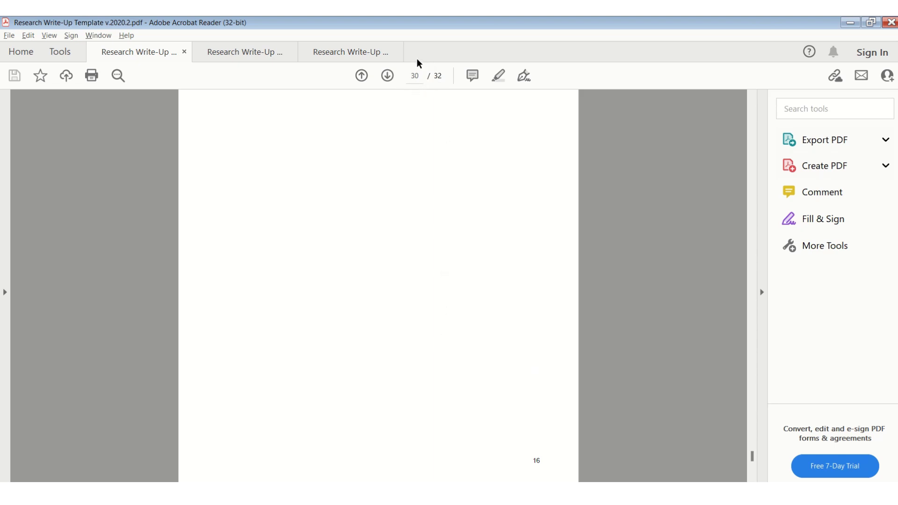
scroll(413, 230, "down", 3)
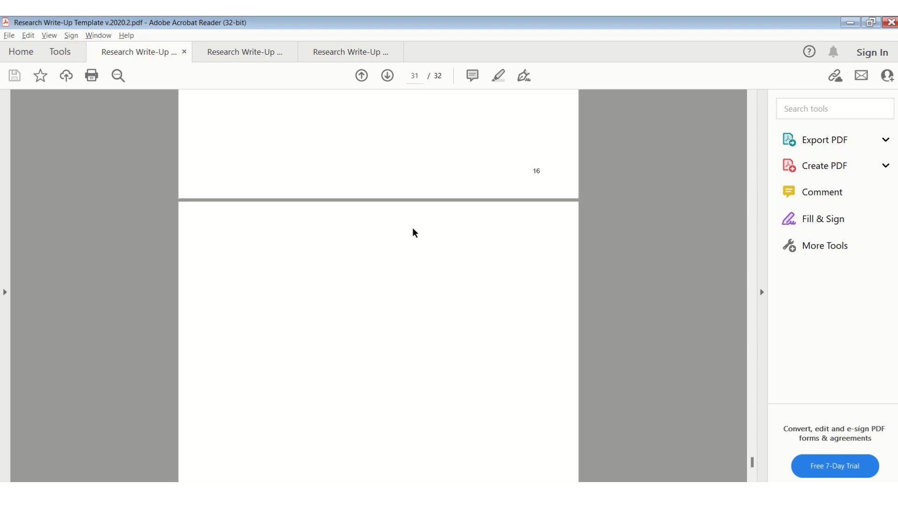
scroll(413, 228, "down", 6)
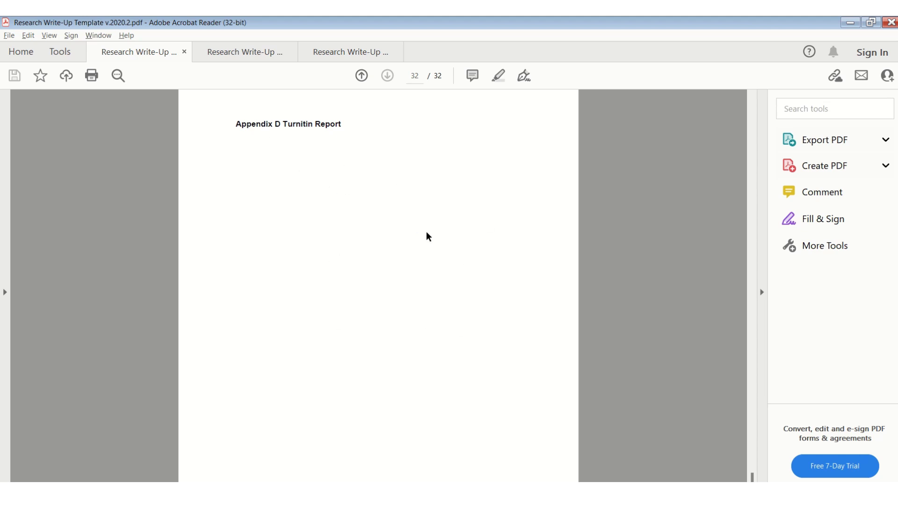
scroll(414, 237, "up", 5)
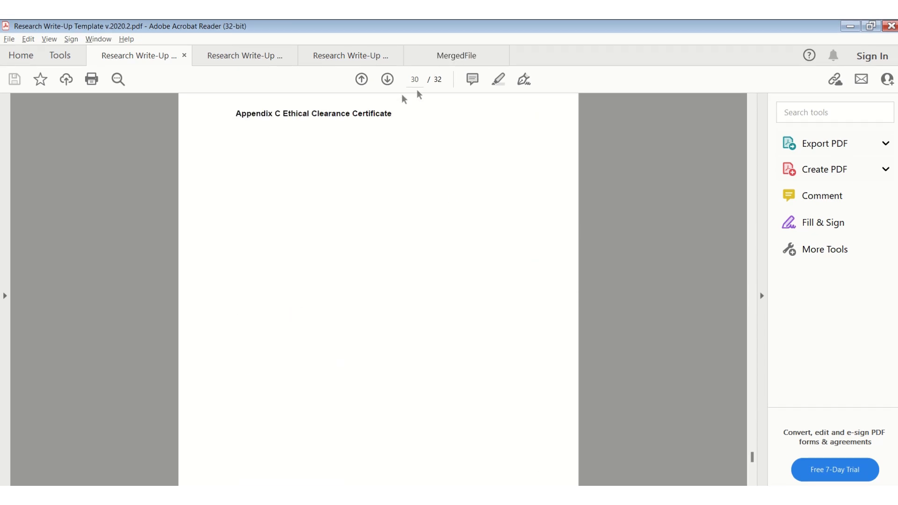
scroll(470, 249, "up", 2)
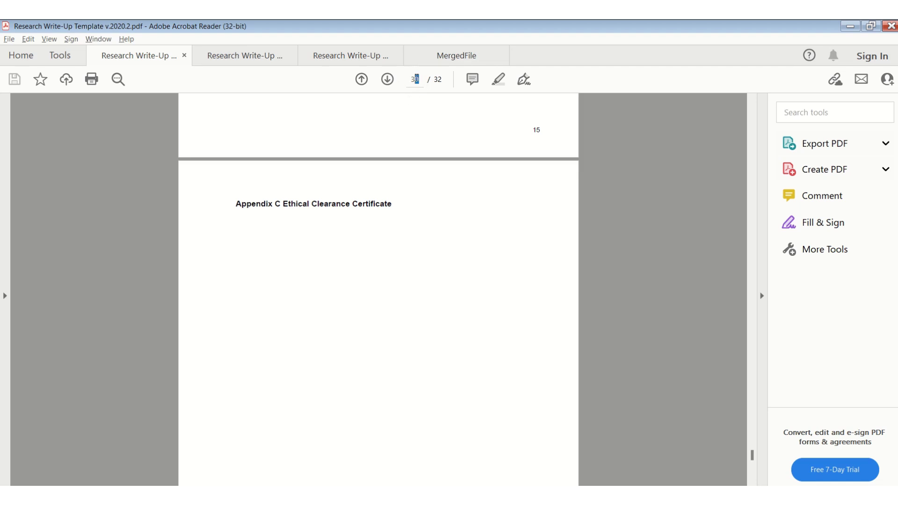
left_click(419, 80)
left_click(421, 80)
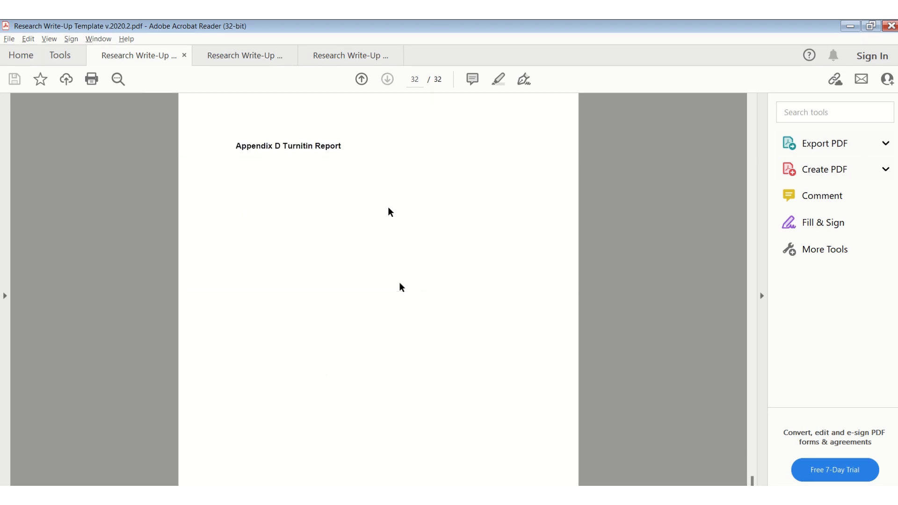
scroll(400, 286, "up", 3)
Set up printing the full template PDF to Microsoft Print to PDF with the page range 1 - 30
left_click(9, 40)
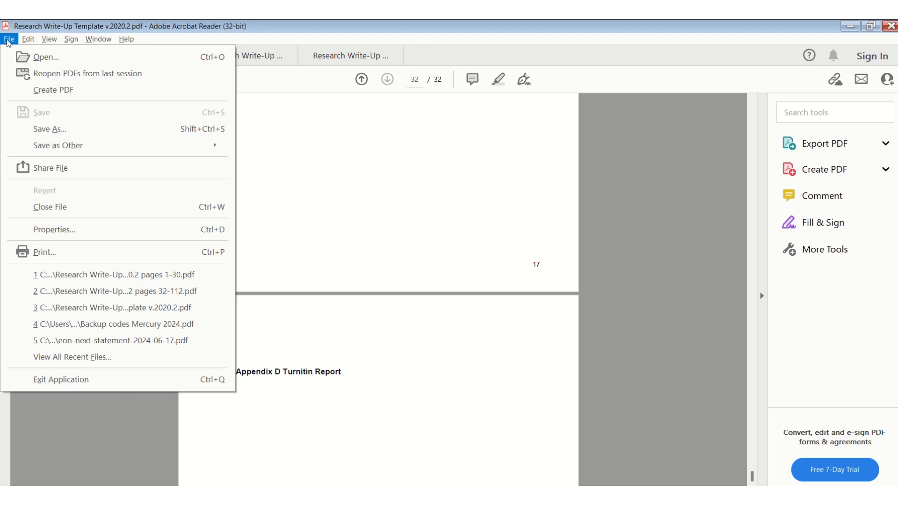
left_click(90, 255)
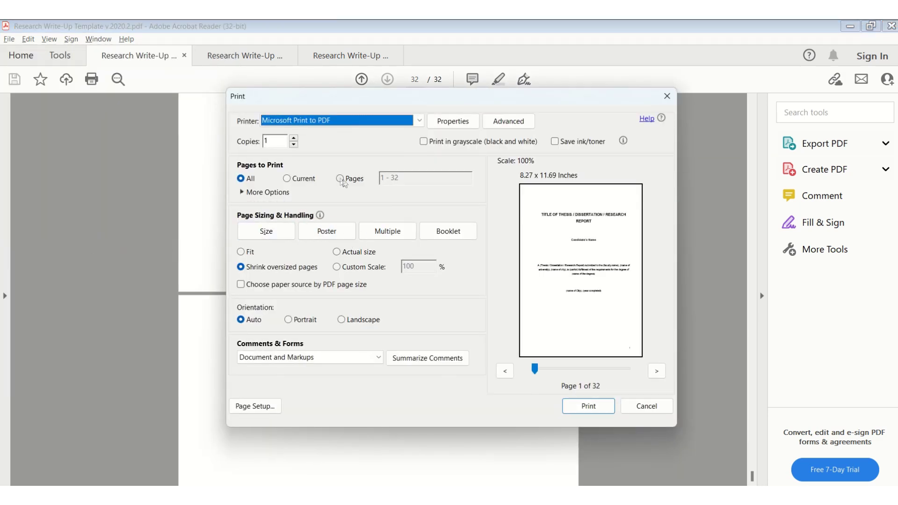
left_click(357, 182)
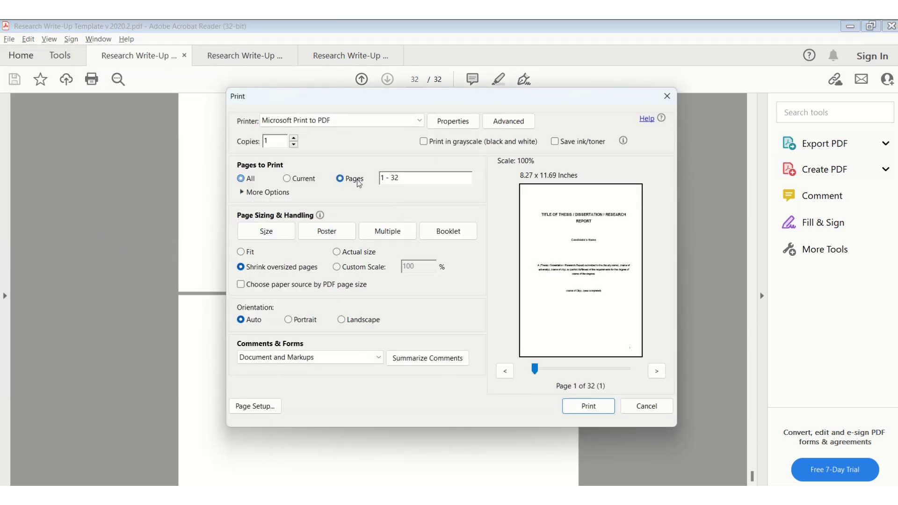
left_click(399, 177)
key("BackSpace")
type("0")
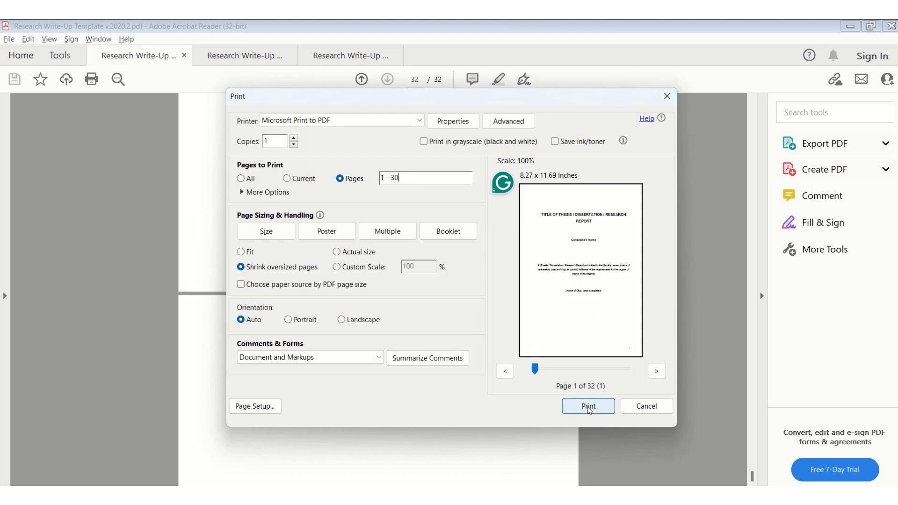
Set the print range to 32-112 for the remaining pages and close the print setup without printing
left_click_drag(413, 180, 363, 180)
type("30-")
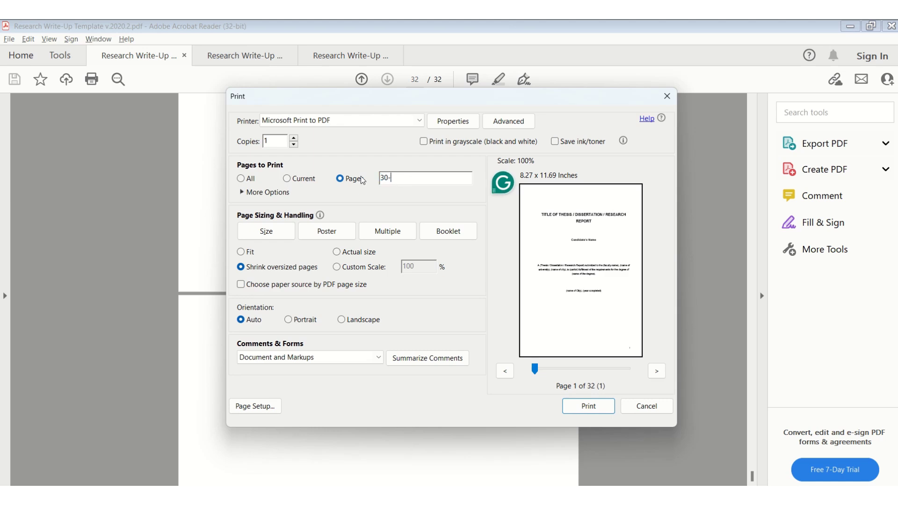
type("112")
left_click(388, 177)
key("BackSpace")
type("2")
left_click(647, 406)
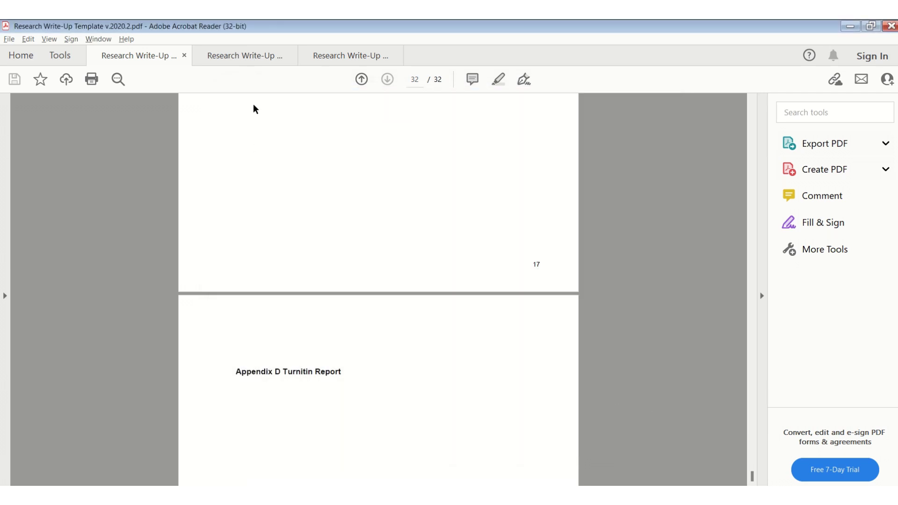
Check the two split PDFs, Research Write-Up Template v.2020.2 pages 1-30 and pages 32-112
left_click(243, 55)
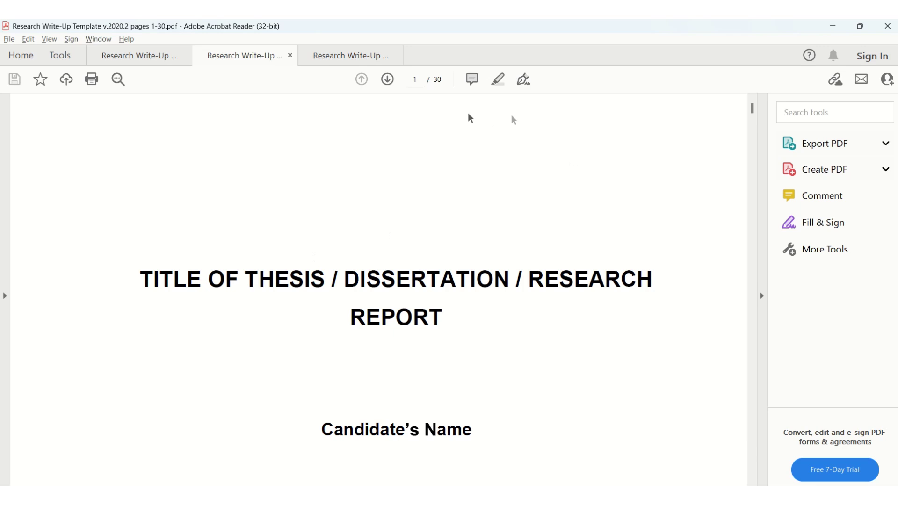
left_click(350, 56)
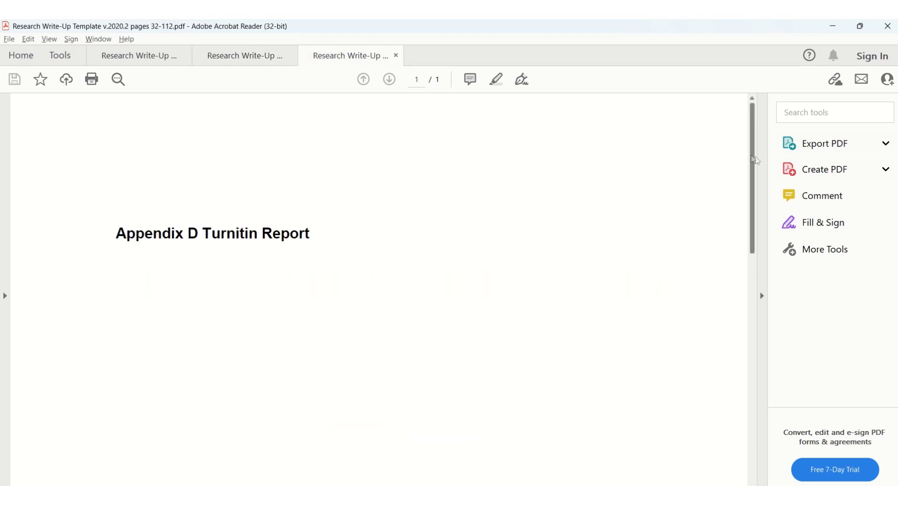
left_click_drag(751, 156, 752, 133)
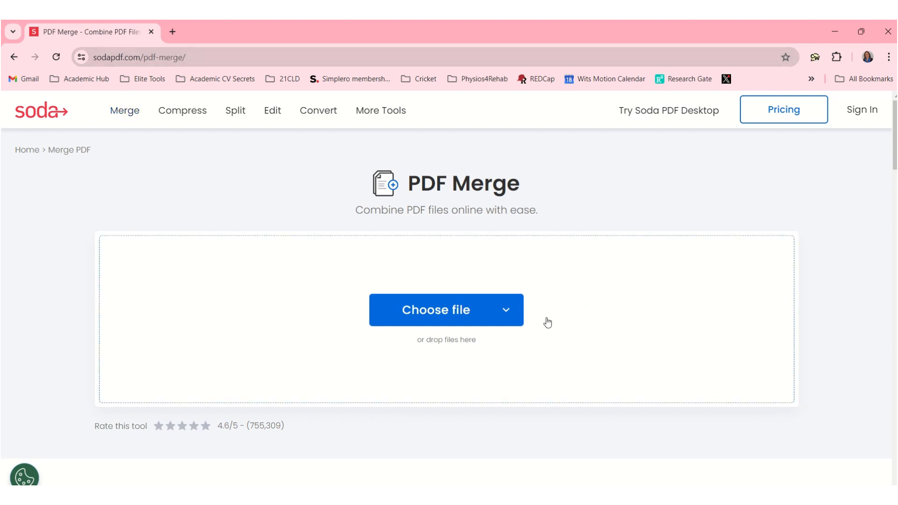
From Downloads in File Explorer, add the pages 32-112, pages 1-30 and Ethics certificate PDFs to Soda PDF's PDF Merge, leaving out the full template
key("alt+Tab")
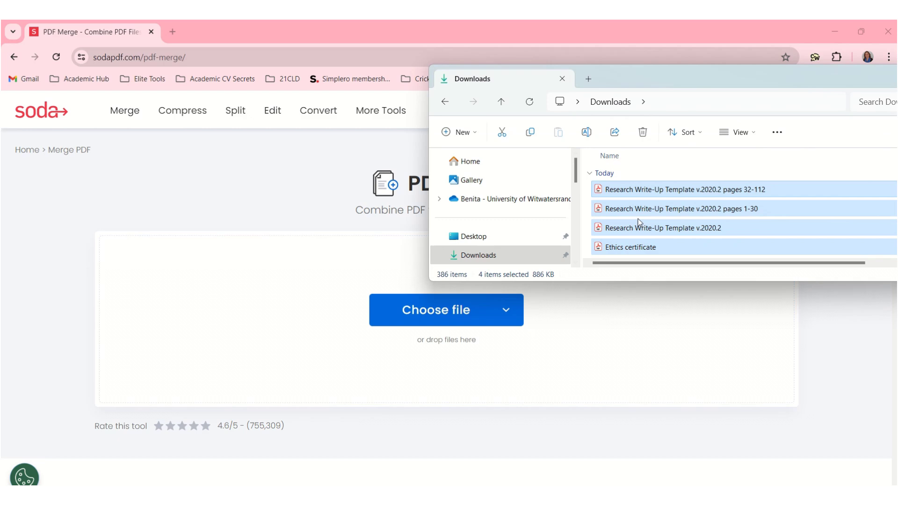
left_click(641, 249, "ctrl")
left_click(659, 232, "ctrl")
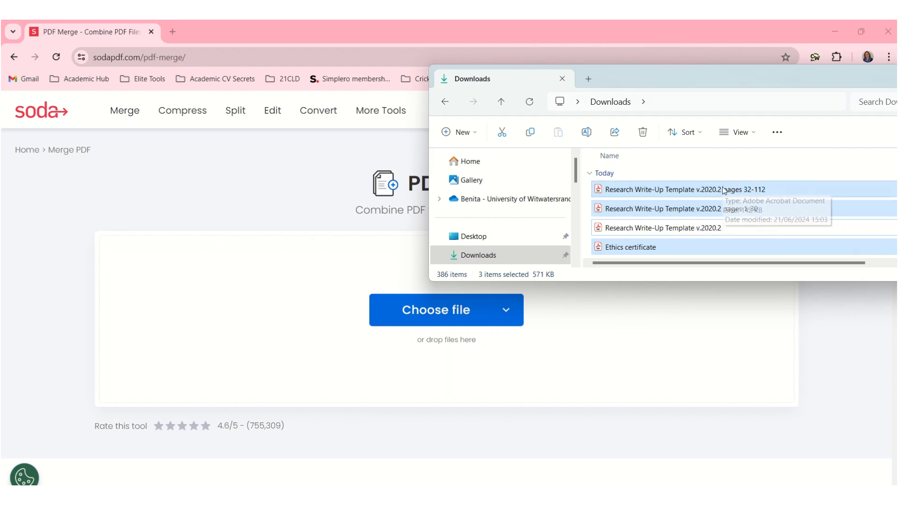
left_click_drag(723, 190, 365, 310)
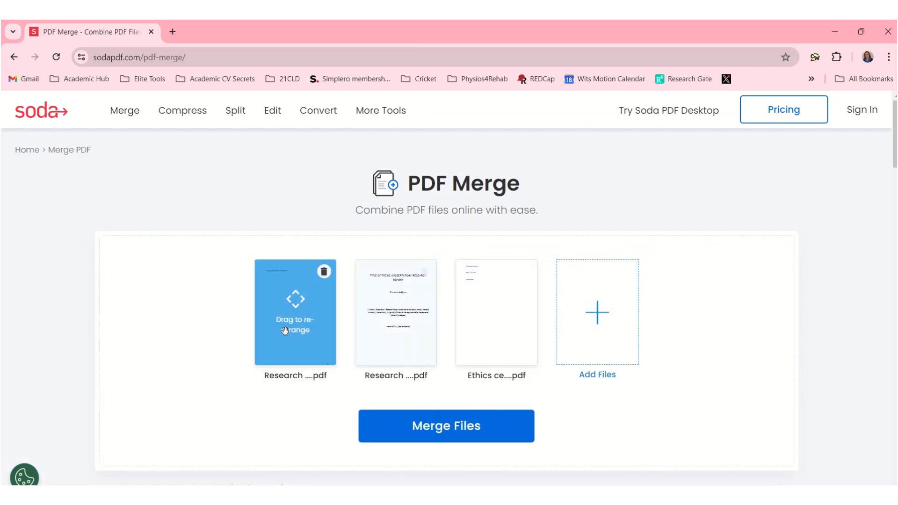
Order the files as template pages 1-30, Ethics certificate, template pages 32-112, and merge them
left_click_drag(496, 327, 361, 327)
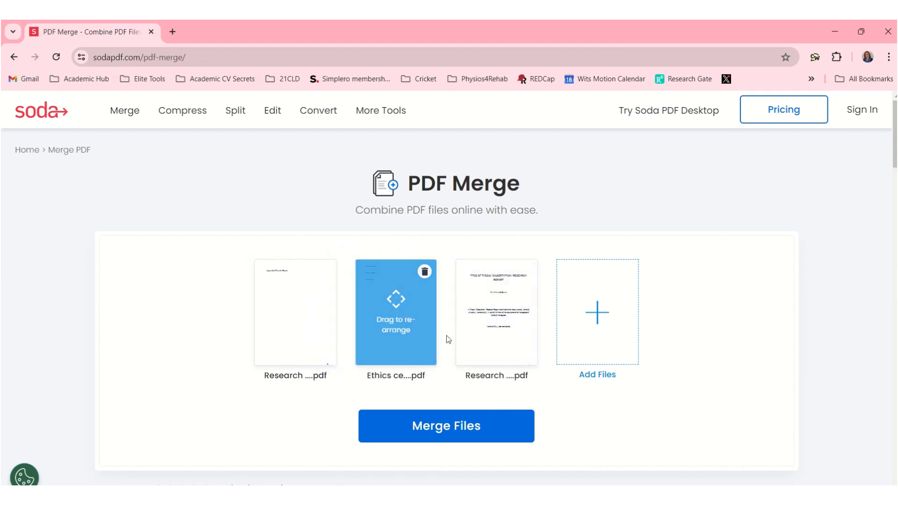
left_click_drag(505, 336, 262, 327)
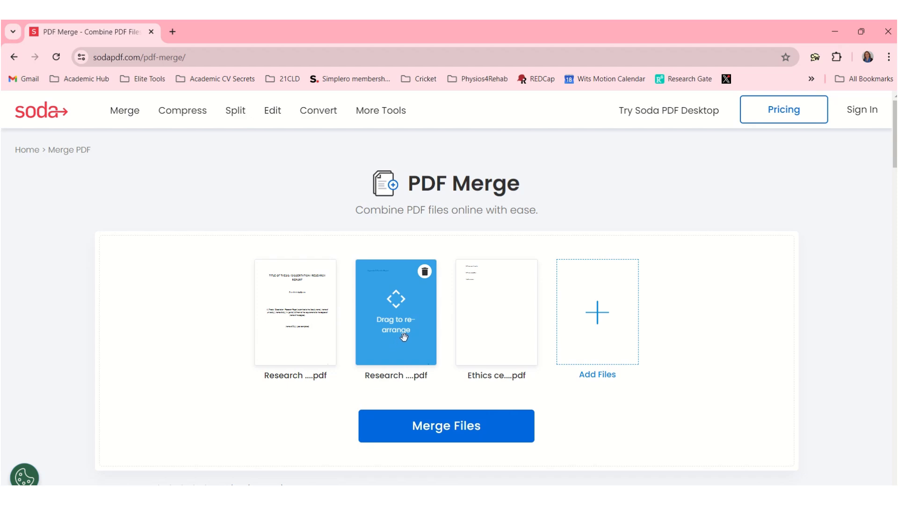
left_click_drag(404, 337, 548, 337)
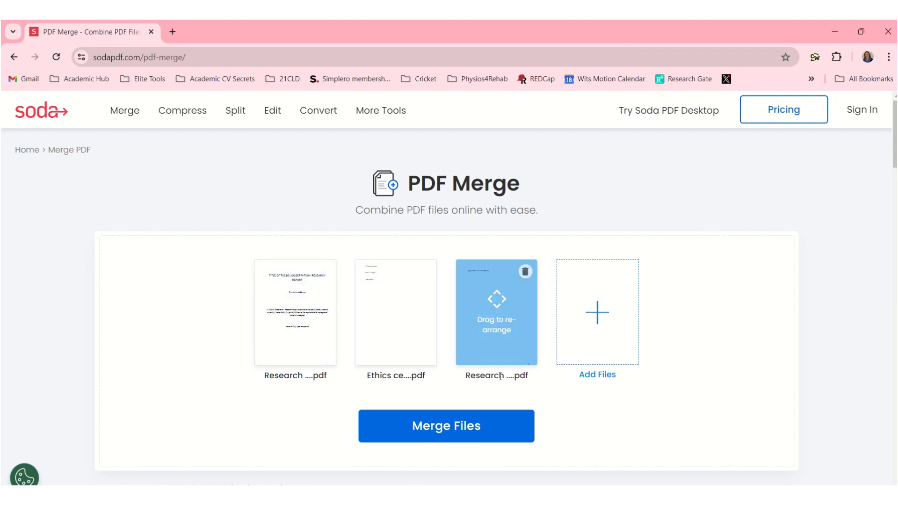
left_click(445, 426)
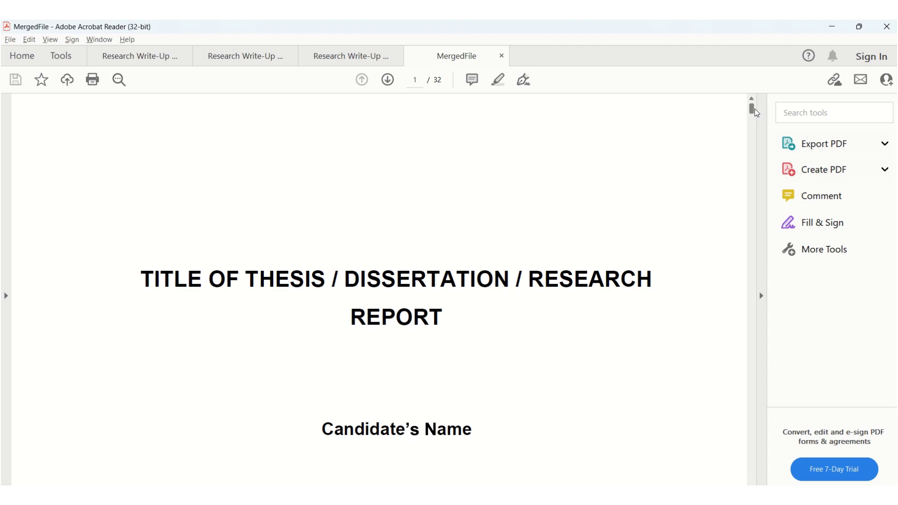
In Acrobat Reader, check MergedFile for the ethics certificate's placement after Appendix C and the page numbering through Appendix D
left_click_drag(755, 109, 757, 468)
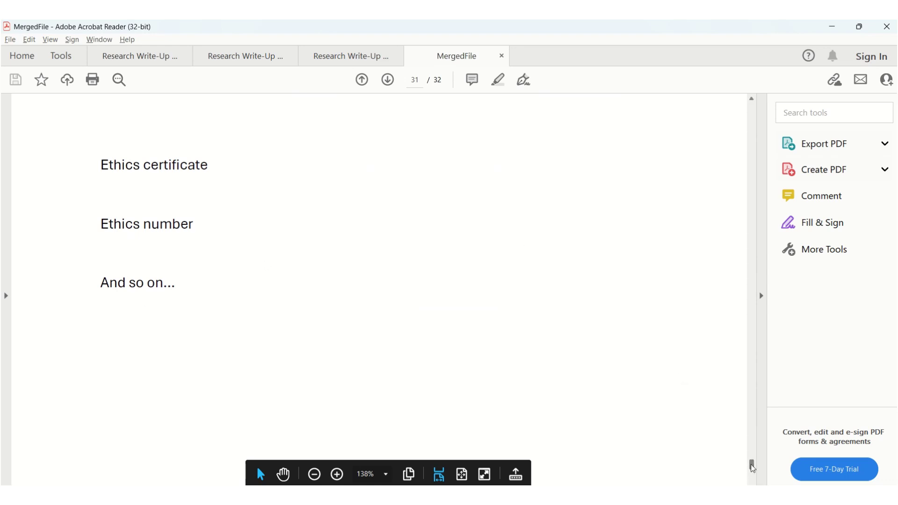
left_click_drag(753, 468, 752, 454)
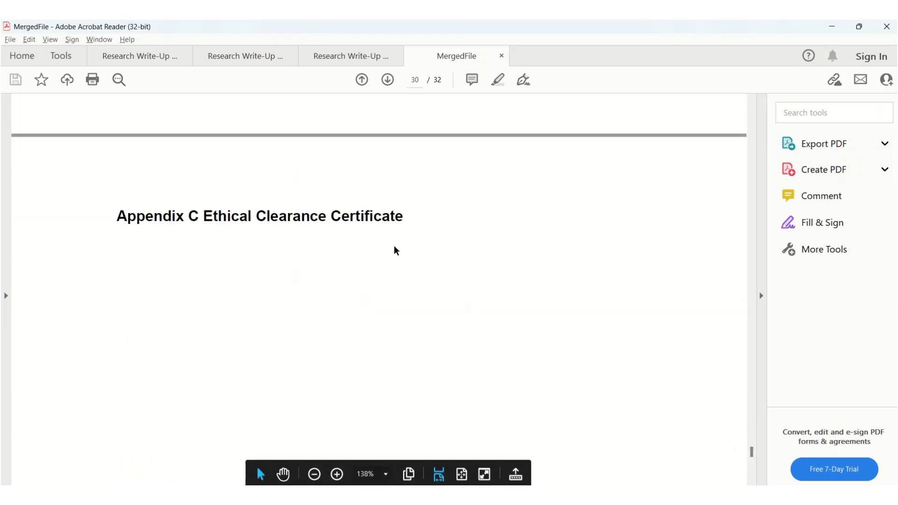
left_click_drag(754, 453, 755, 461)
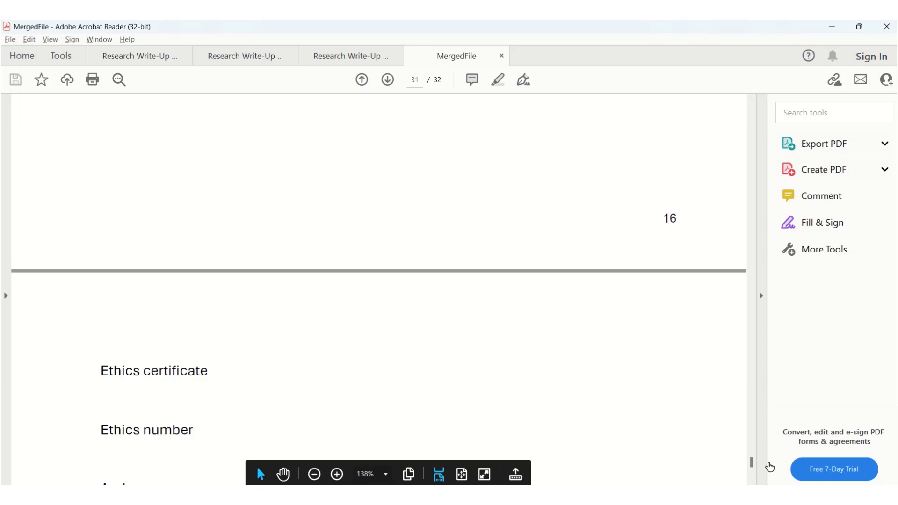
scroll(752, 466, "down", 5)
scroll(752, 471, "down", 5)
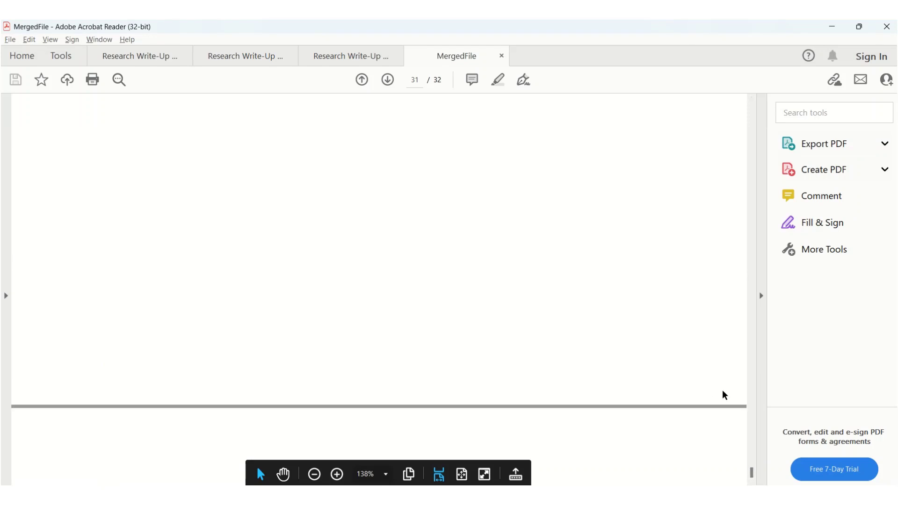
left_click_drag(752, 472, 752, 476)
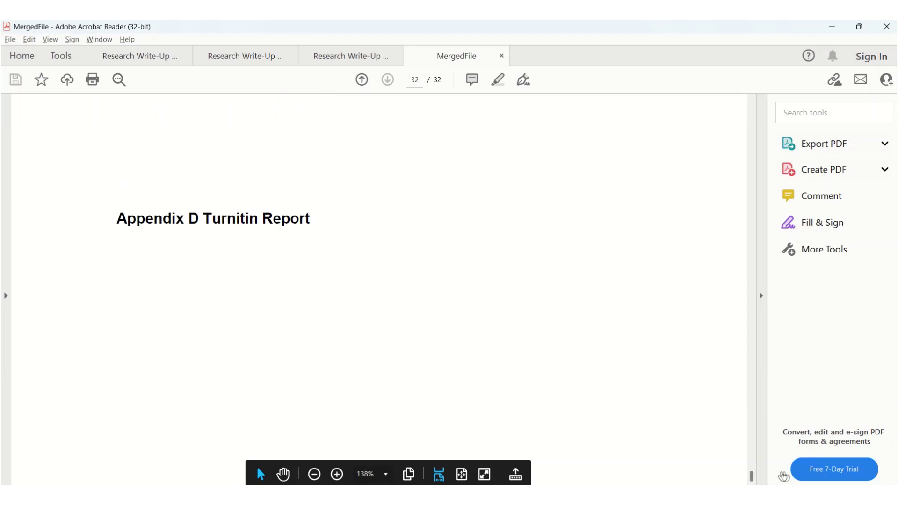
left_click_drag(752, 476, 753, 480)
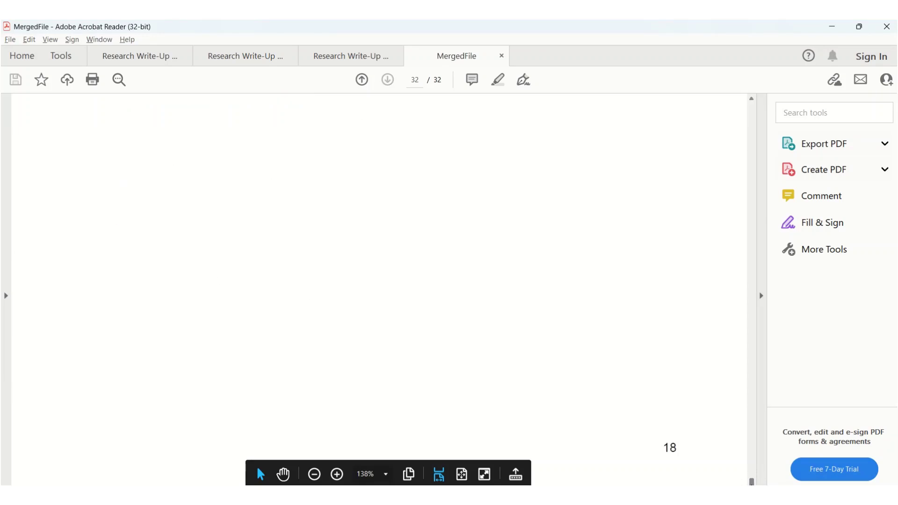